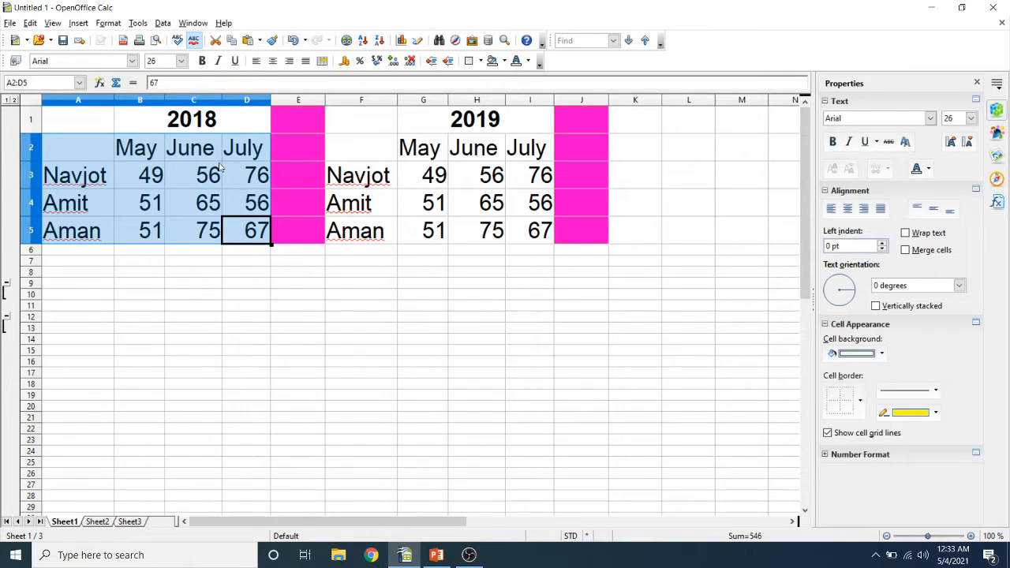
- Name the selected range A2:D5 as marks1
drag(38, 80, 5, 83)
key(BackSpace)
text(mark)
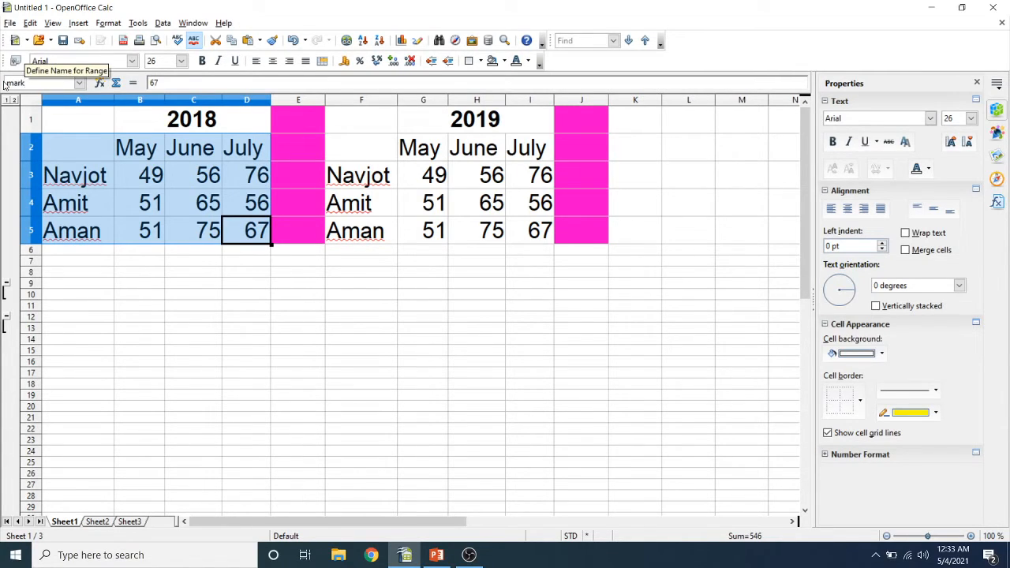
text(s1)
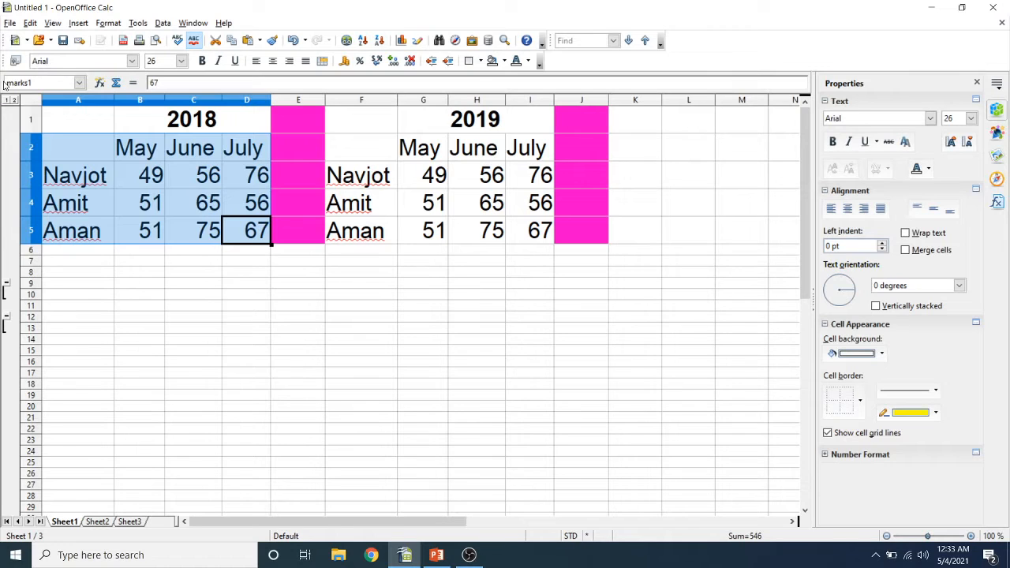
- Select the 2019 table F2:I5 and name it marks2
click(345, 135)
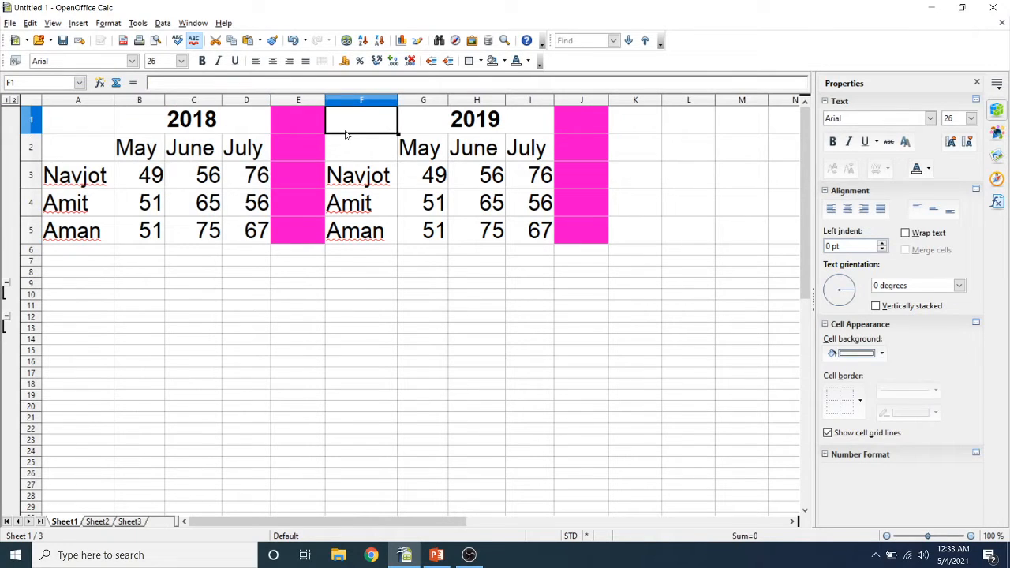
key(Down)
key(shift+Right)
key(shift+Right)
key(shift+Right)
key(shift+Down)
key(shift+Down)
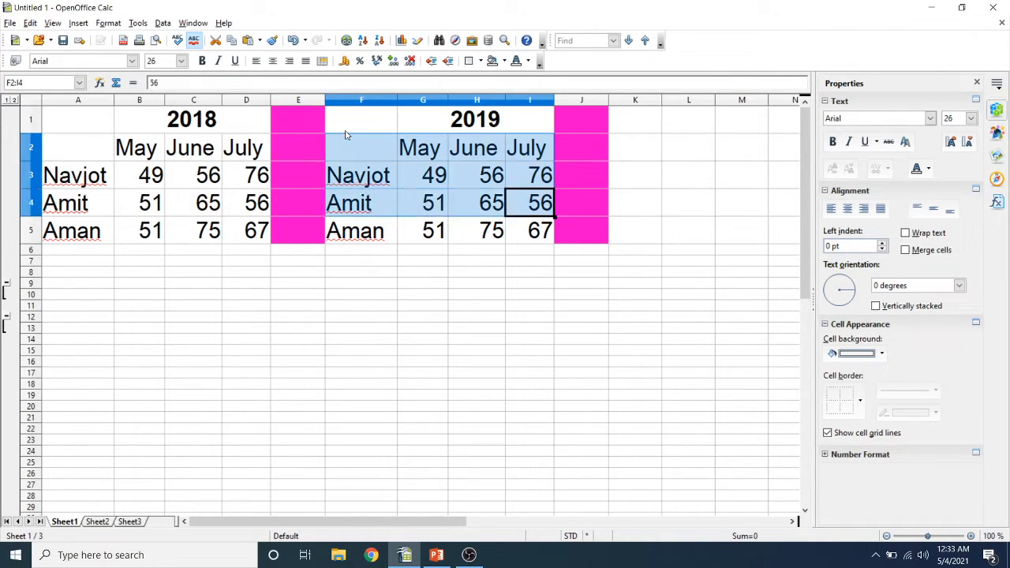
key(shift+Down)
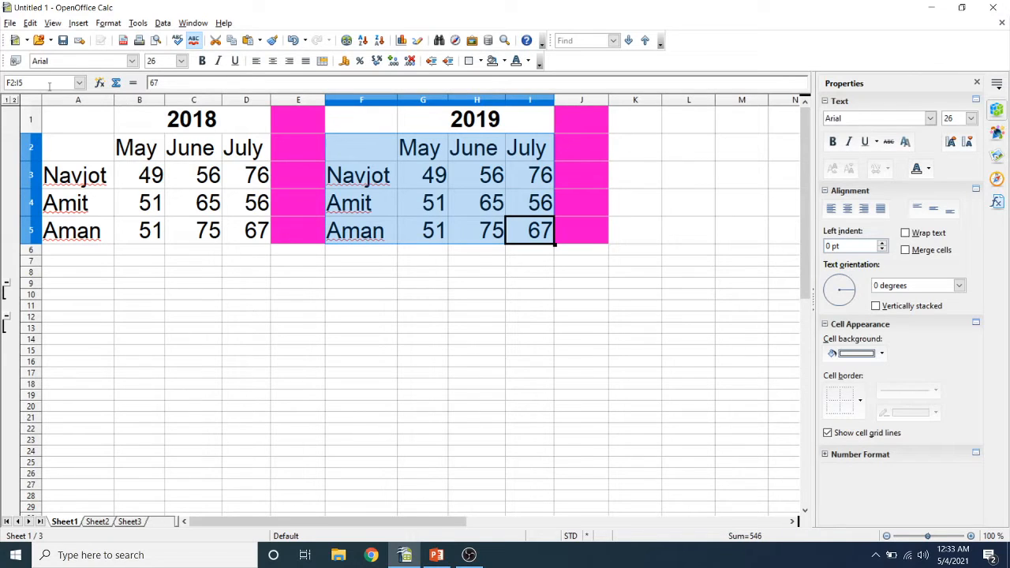
click(49, 85)
key(BackSpace)
text(marks1)
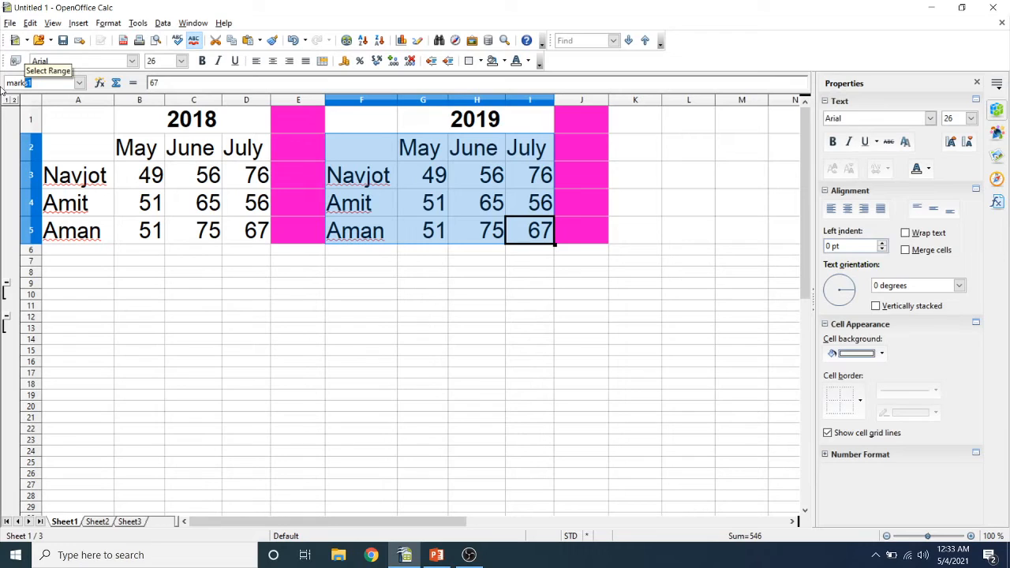
text(2)
key(Return)
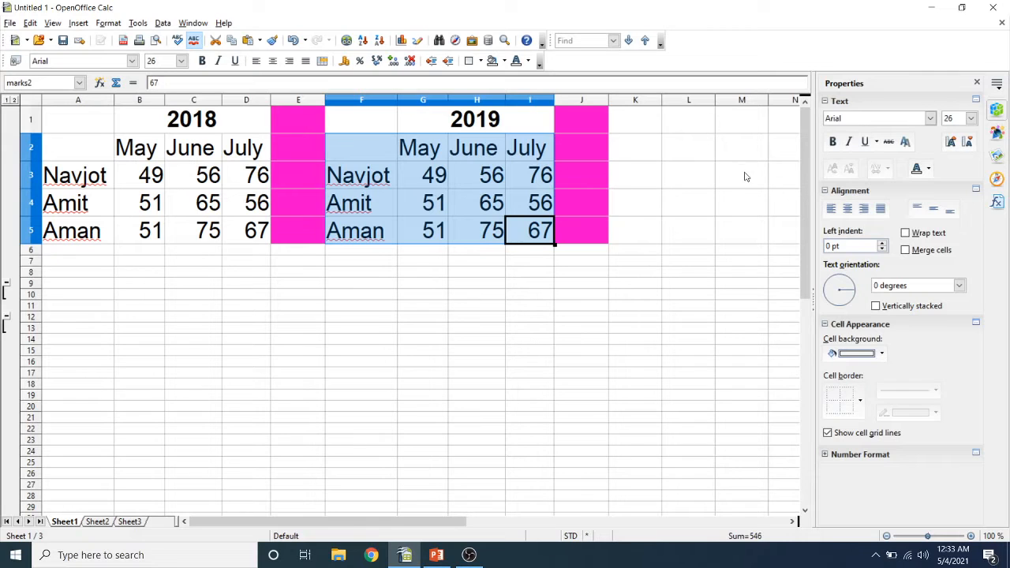
- Open the Consolidate dialog and delete both existing consolidation ranges
click(650, 139)
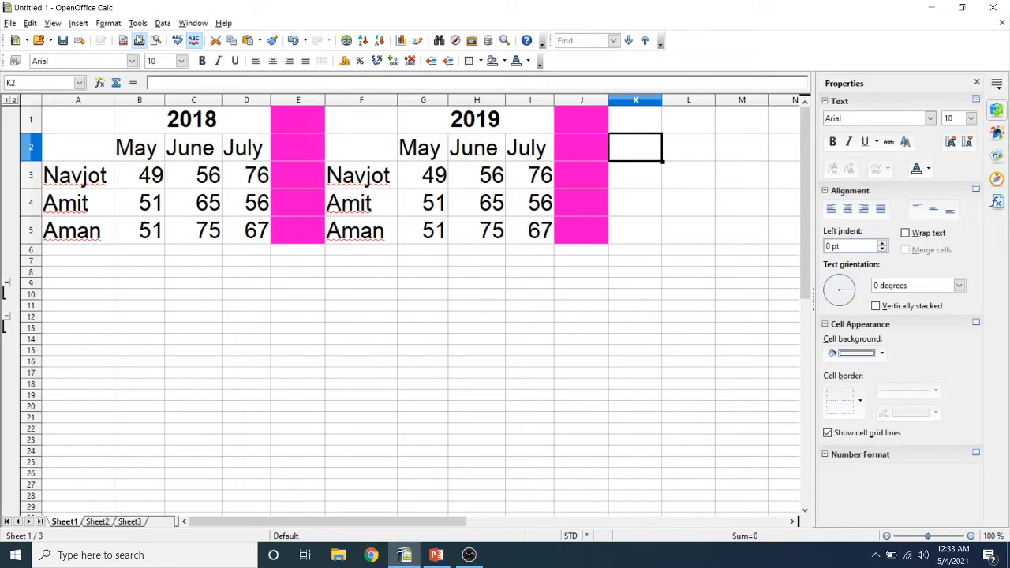
click(161, 24)
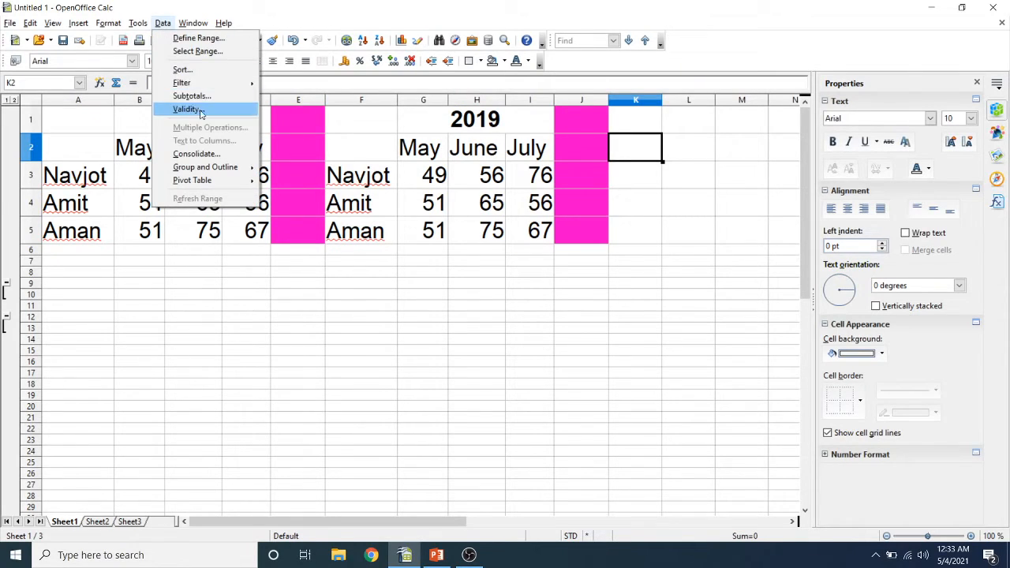
click(225, 154)
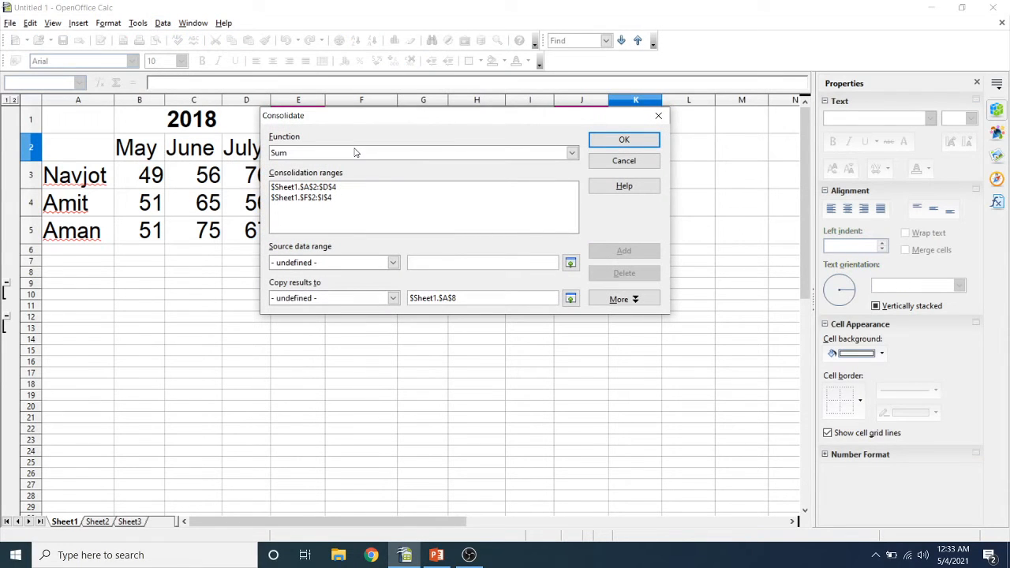
click(368, 197)
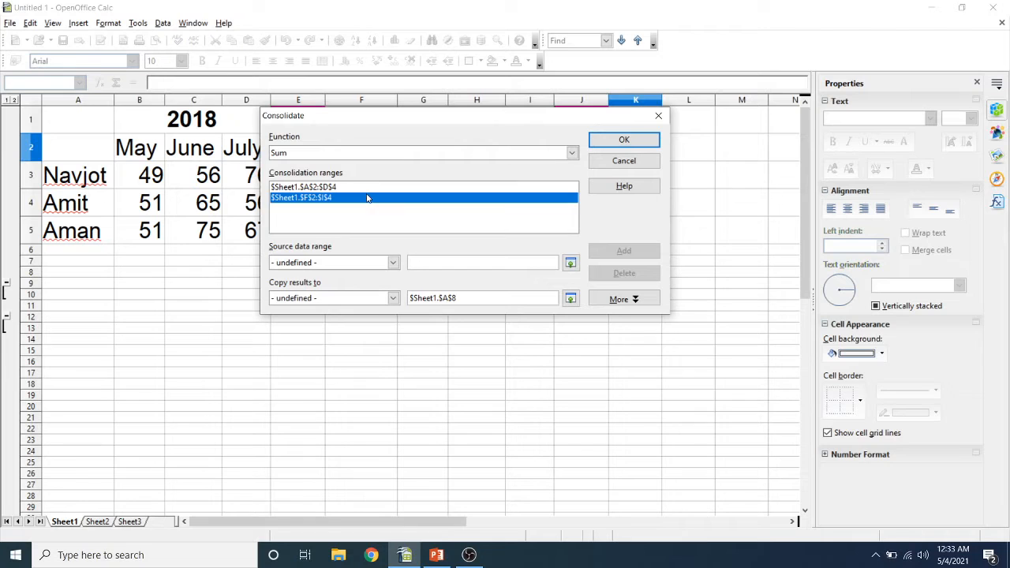
click(595, 276)
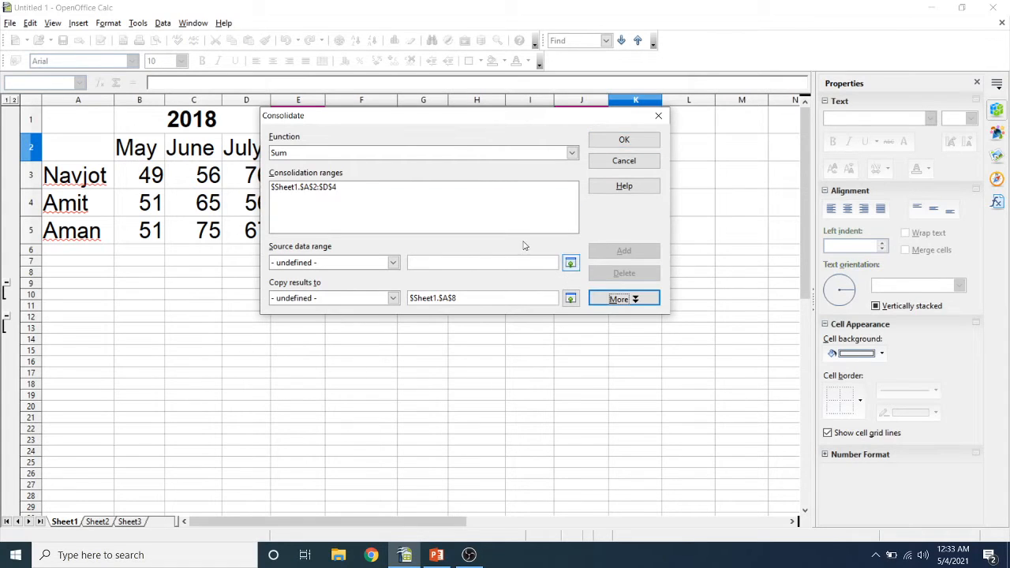
click(433, 191)
click(610, 273)
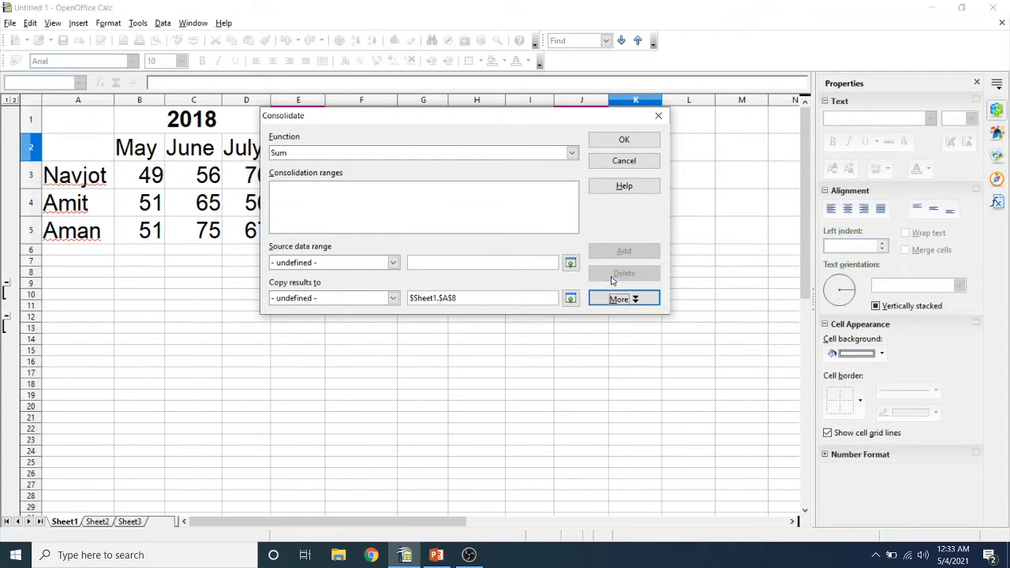
- Add the named ranges marks1 and marks2 as consolidation ranges
click(354, 264)
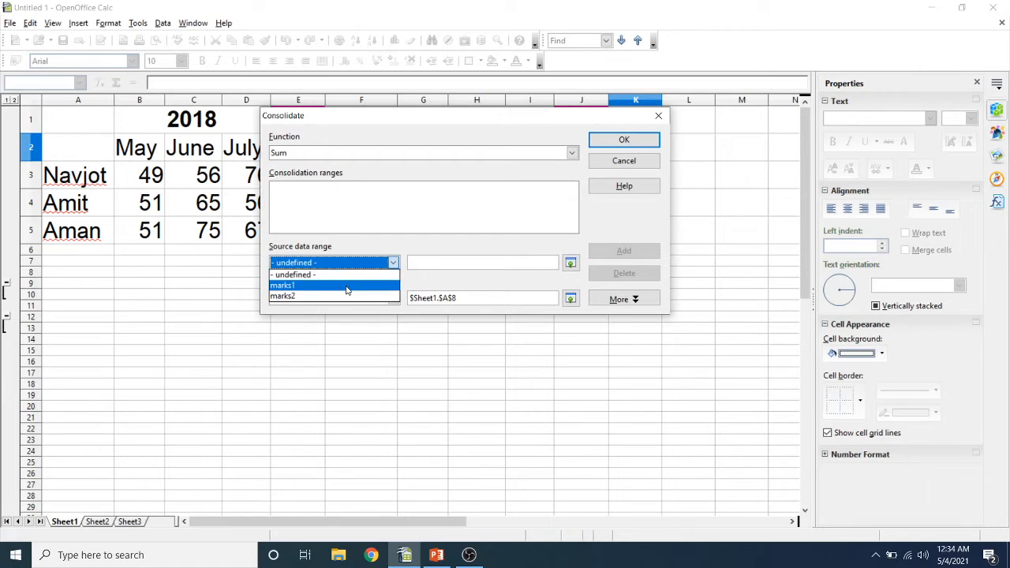
click(345, 286)
click(623, 251)
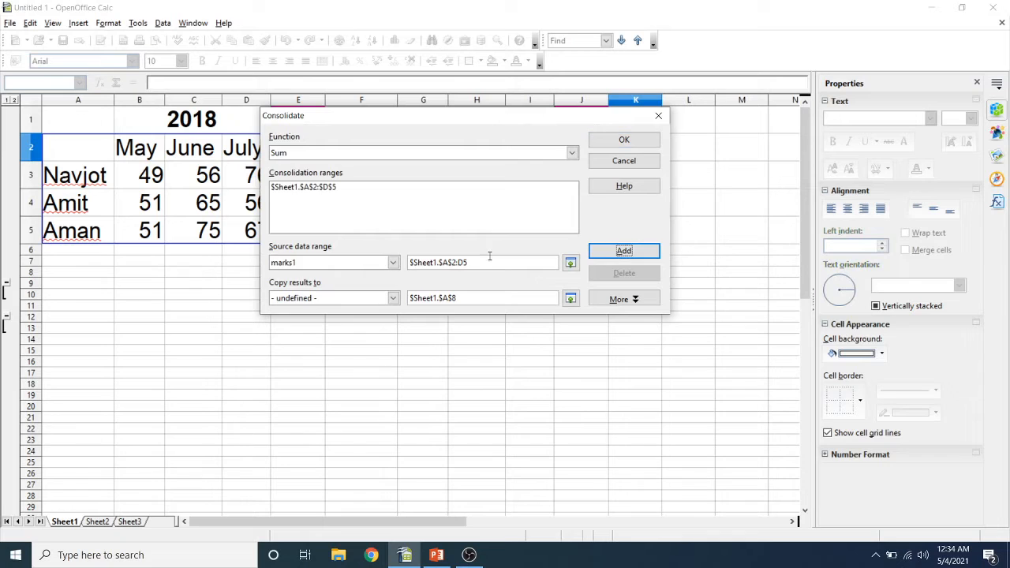
click(365, 265)
click(362, 296)
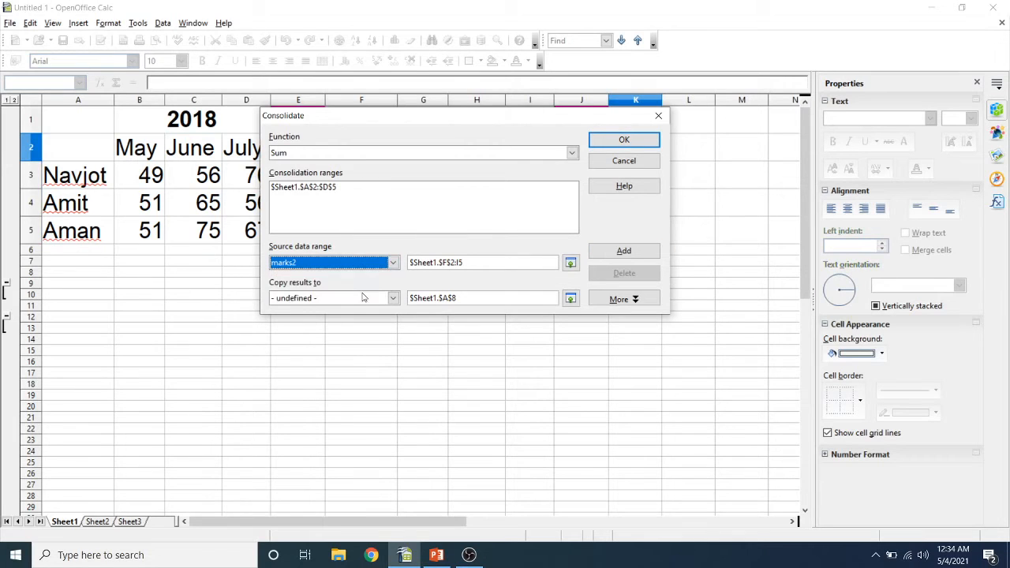
click(609, 256)
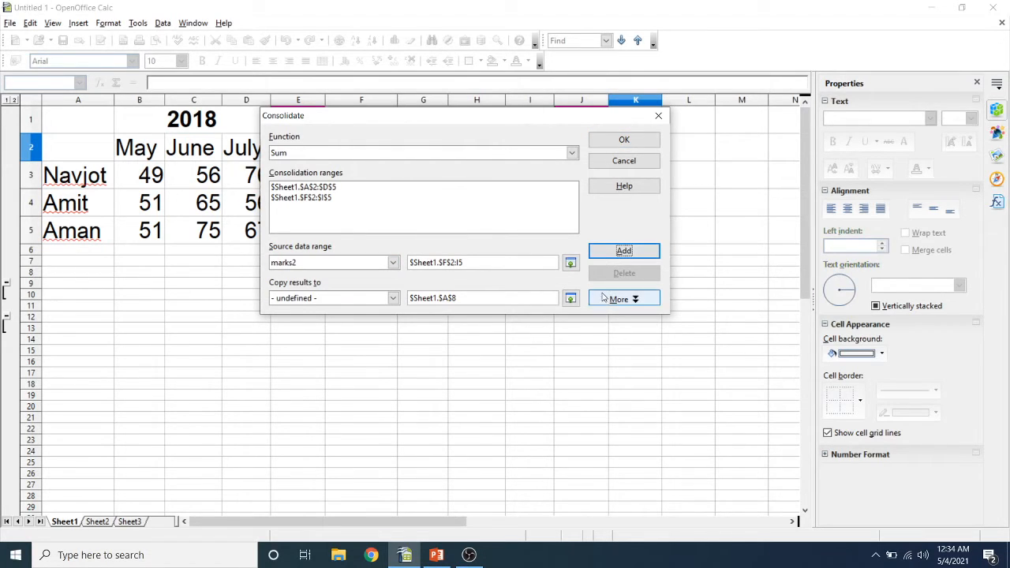
- Set the results destination to cell A8 and run the Sum consolidation with labels and source links
click(605, 299)
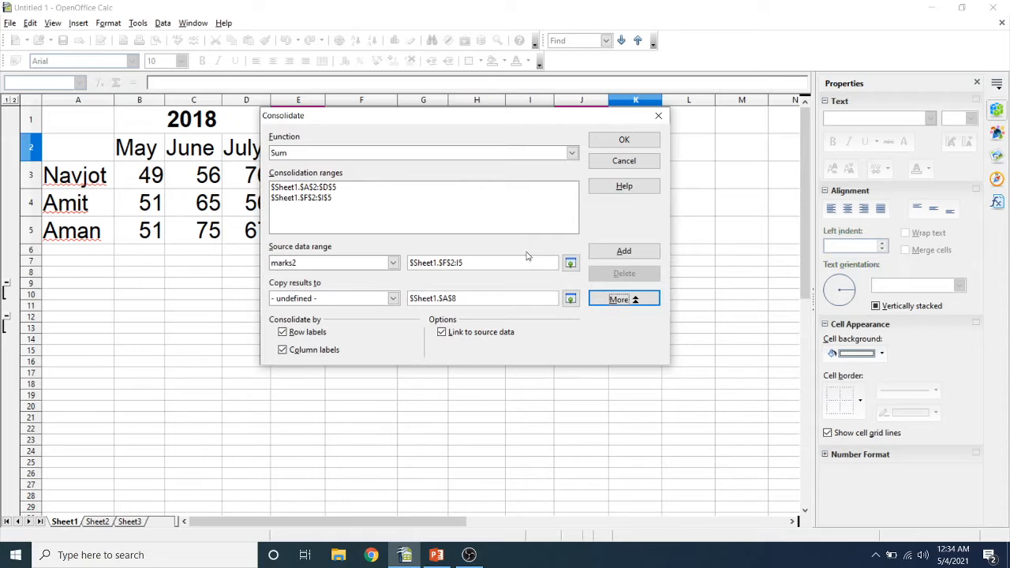
click(570, 298)
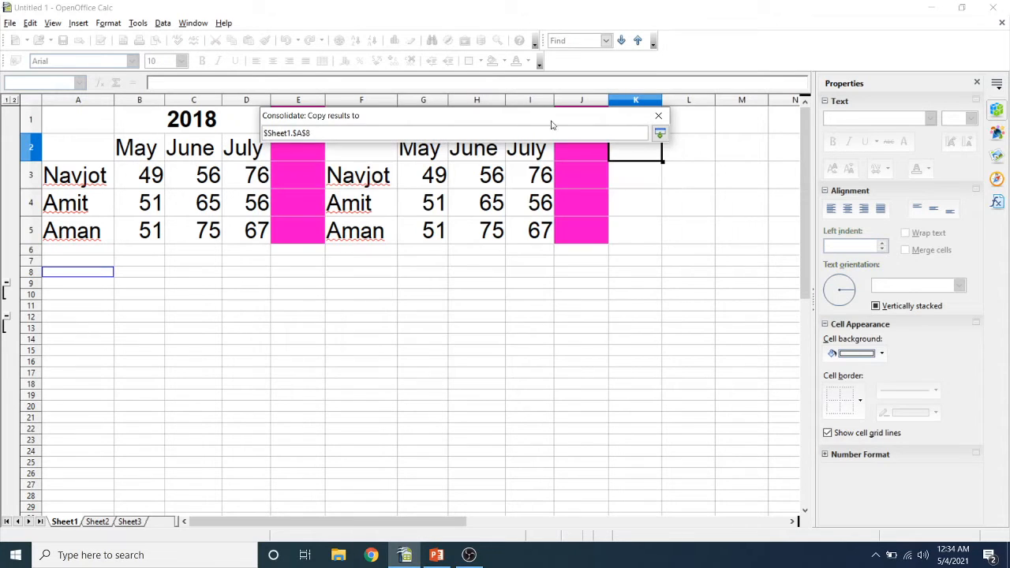
click(89, 278)
key(Return)
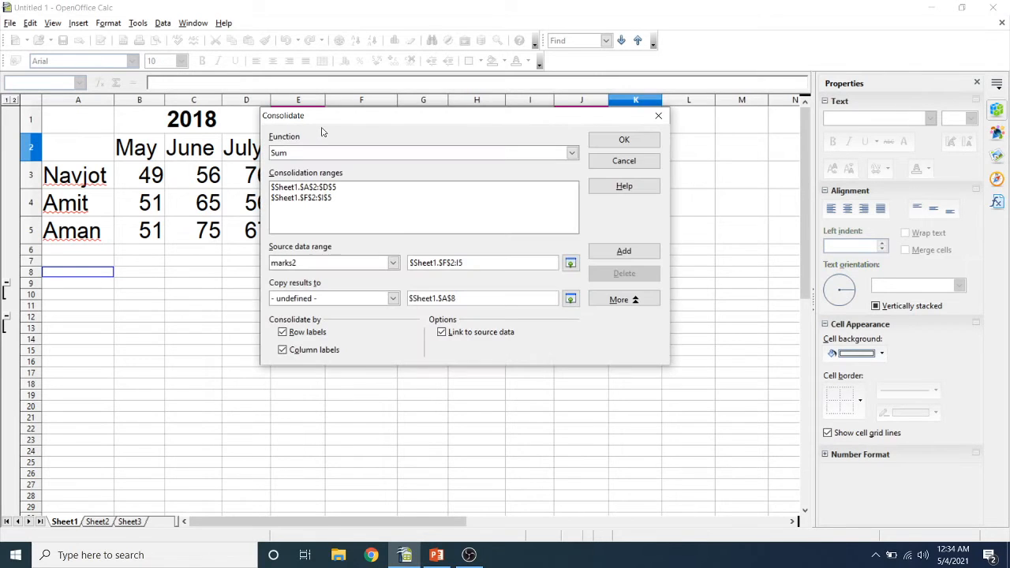
click(608, 140)
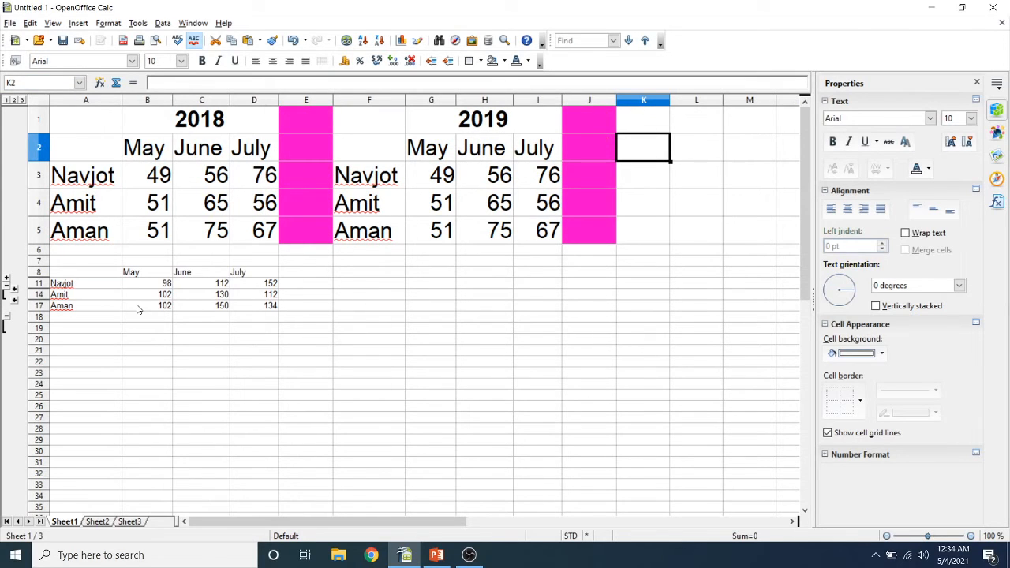
- Inspect the consolidated cells' formulas and glance at Sheet2 before returning to Sheet1
click(89, 278)
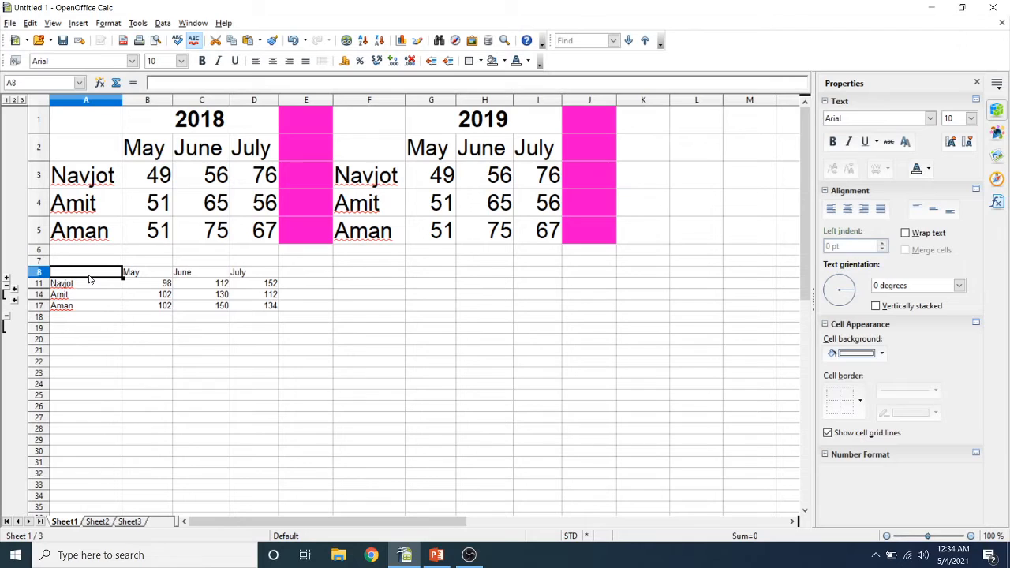
key(Right)
key(Down)
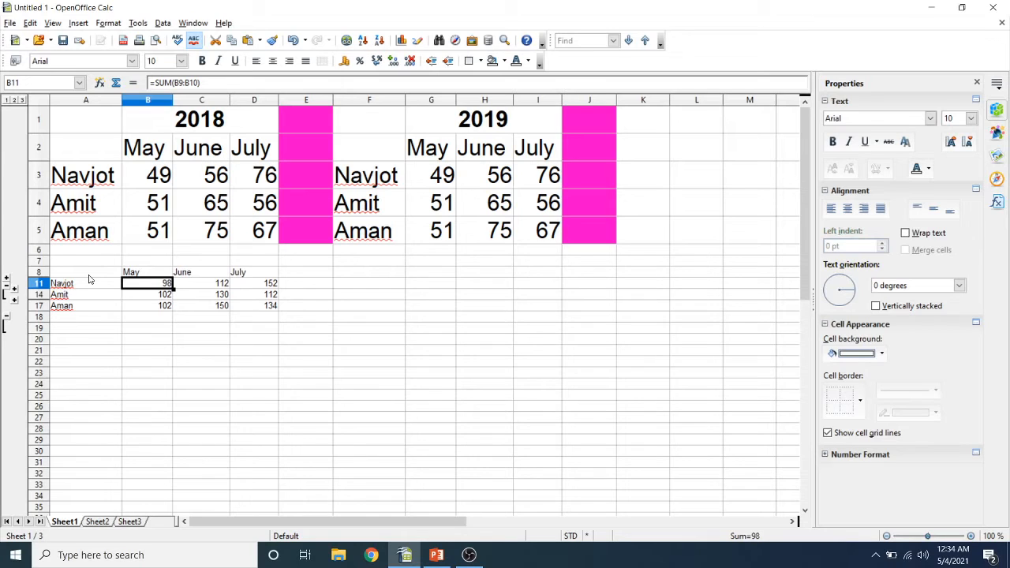
key(Right)
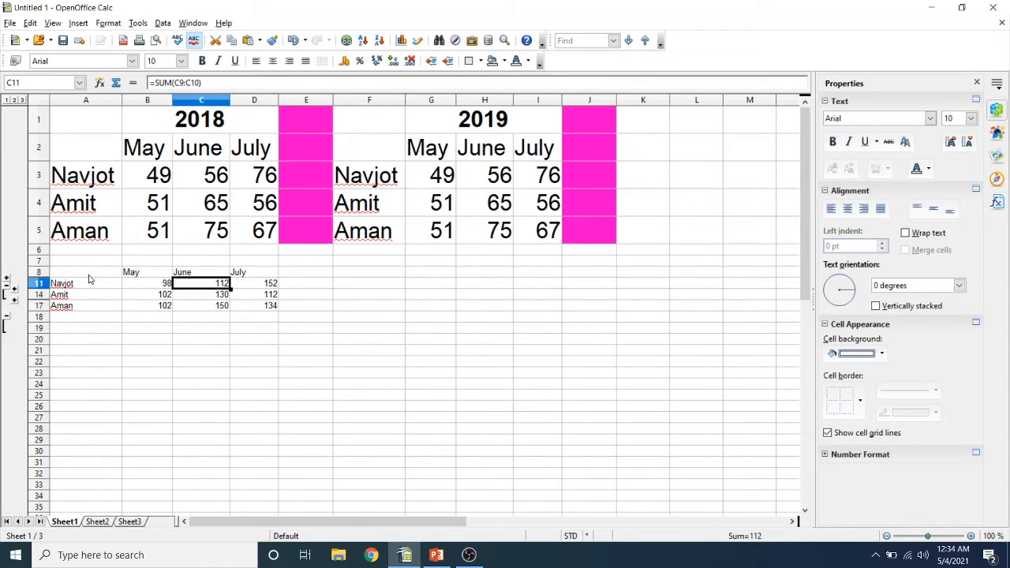
key(Right)
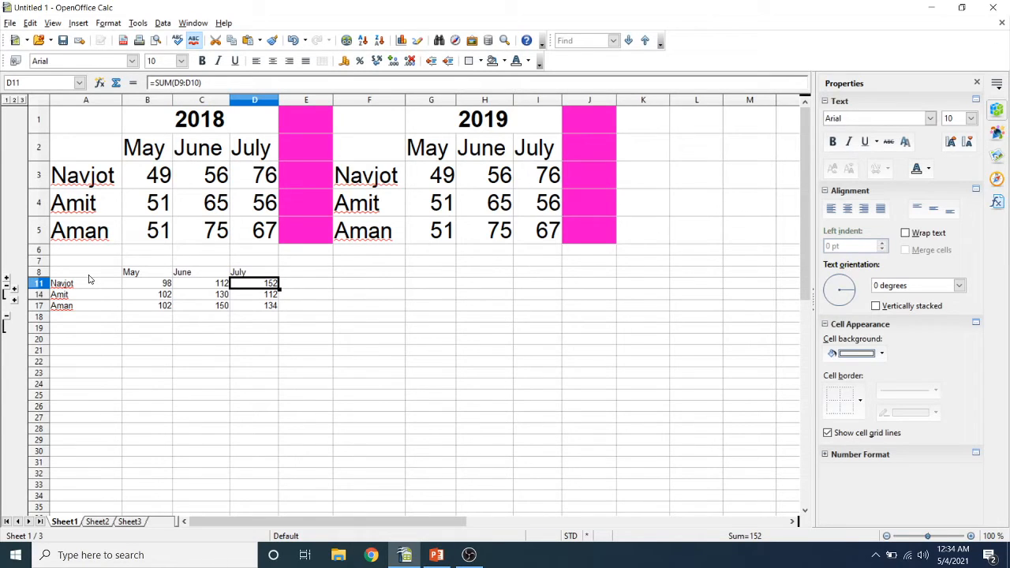
key(Left)
key(Left)
key(Left)
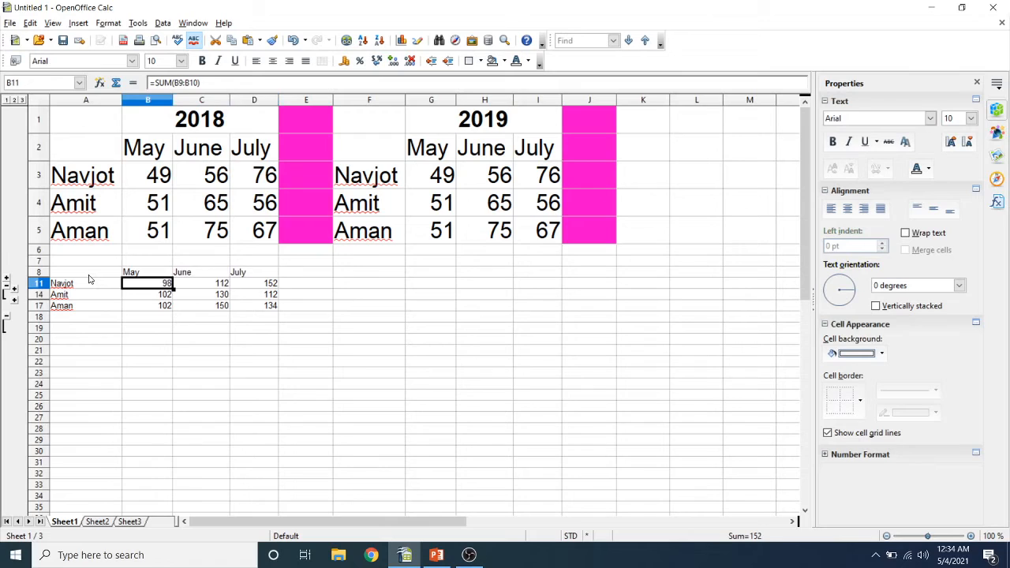
key(Up)
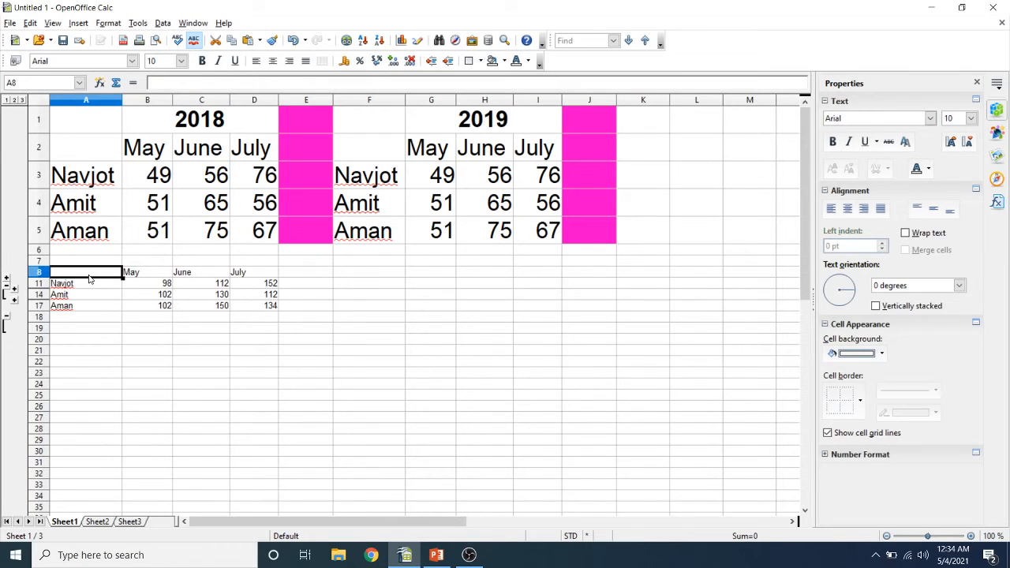
click(96, 522)
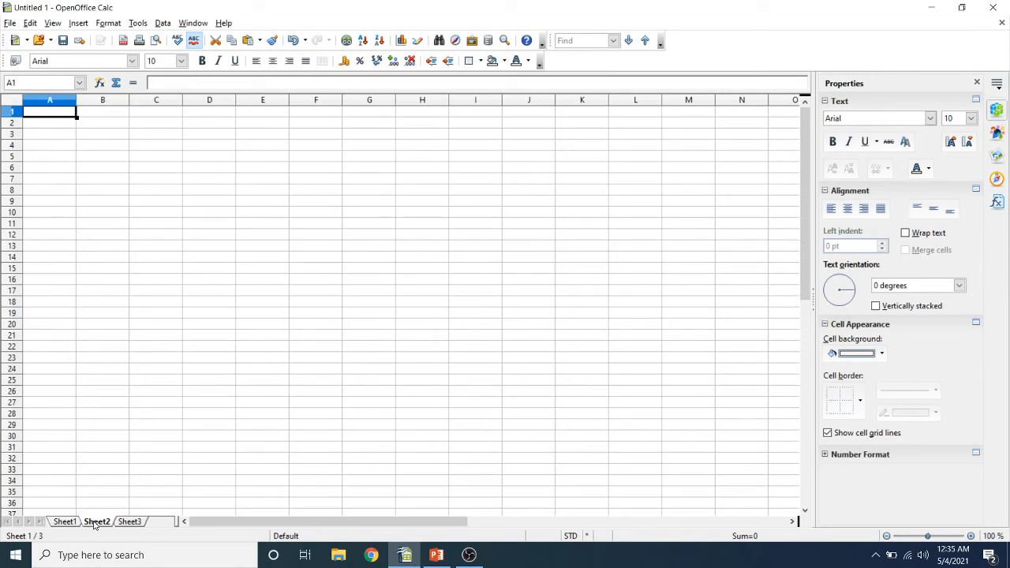
click(67, 522)
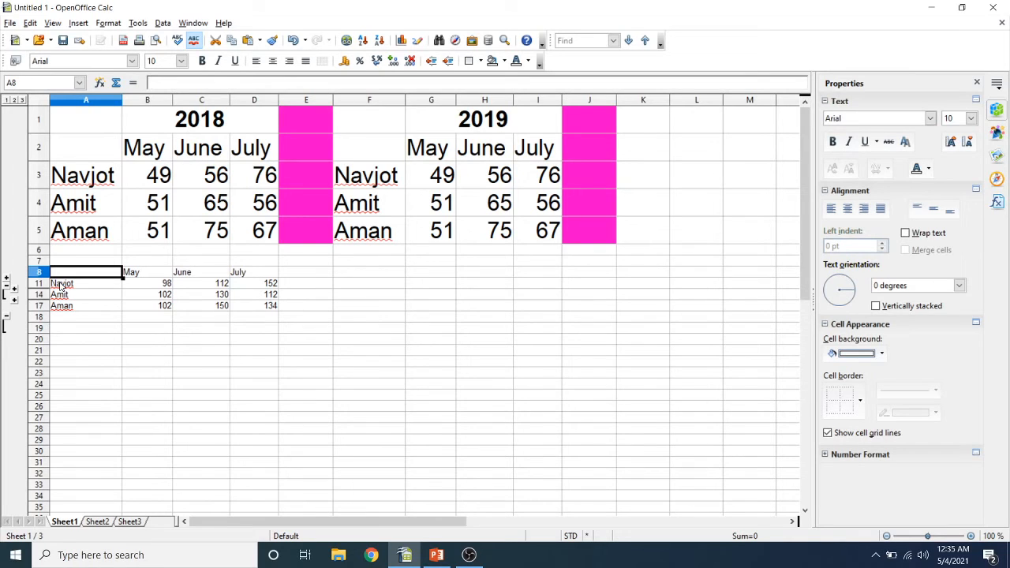
- Select the consolidated table A8:D17 and set its font size to 26
key(shift+Right)
key(shift+Right)
key(shift+Right)
key(shift+Down)
key(shift+Down)
key(shift+Down)
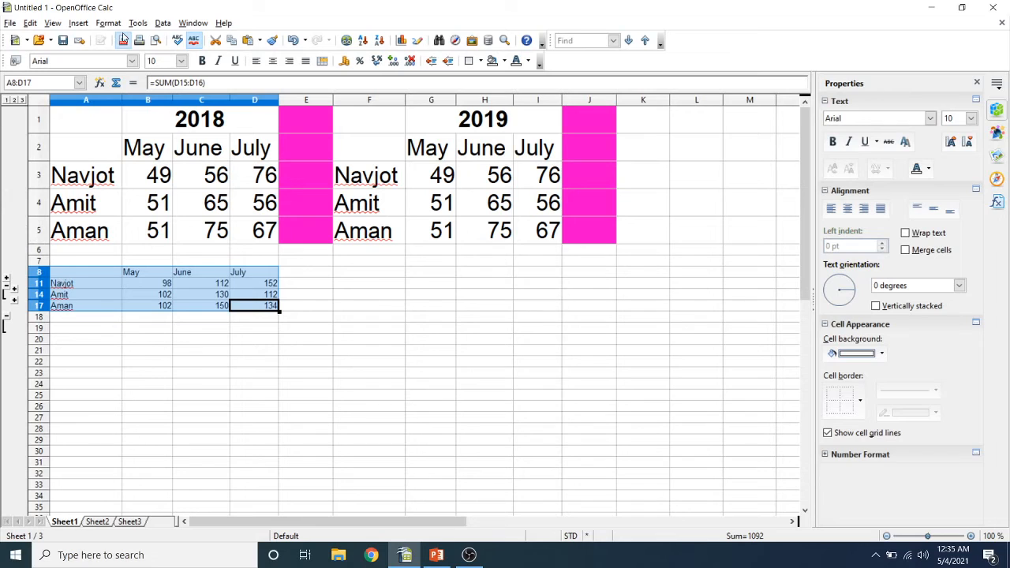
click(181, 62)
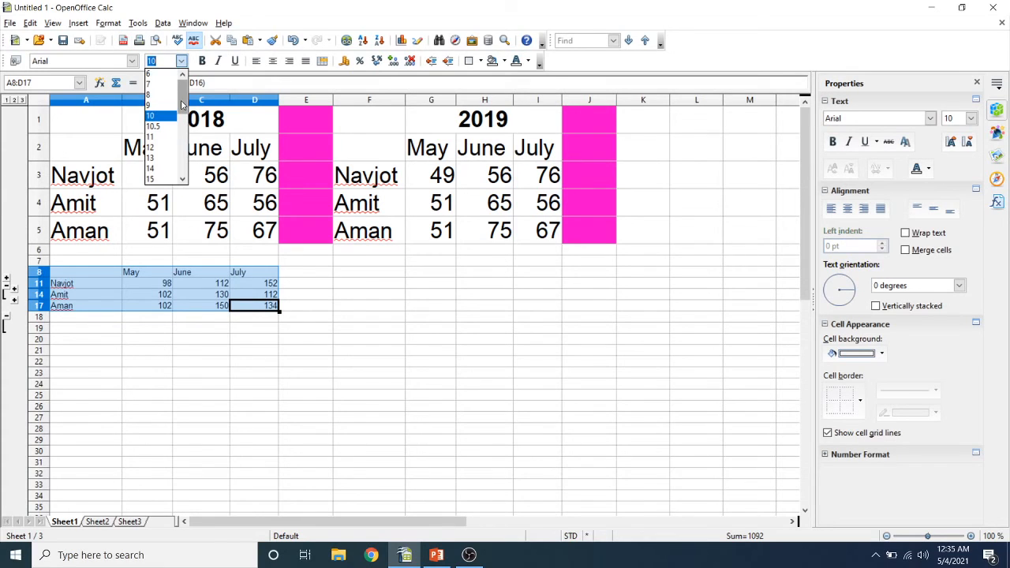
drag(183, 101, 183, 128)
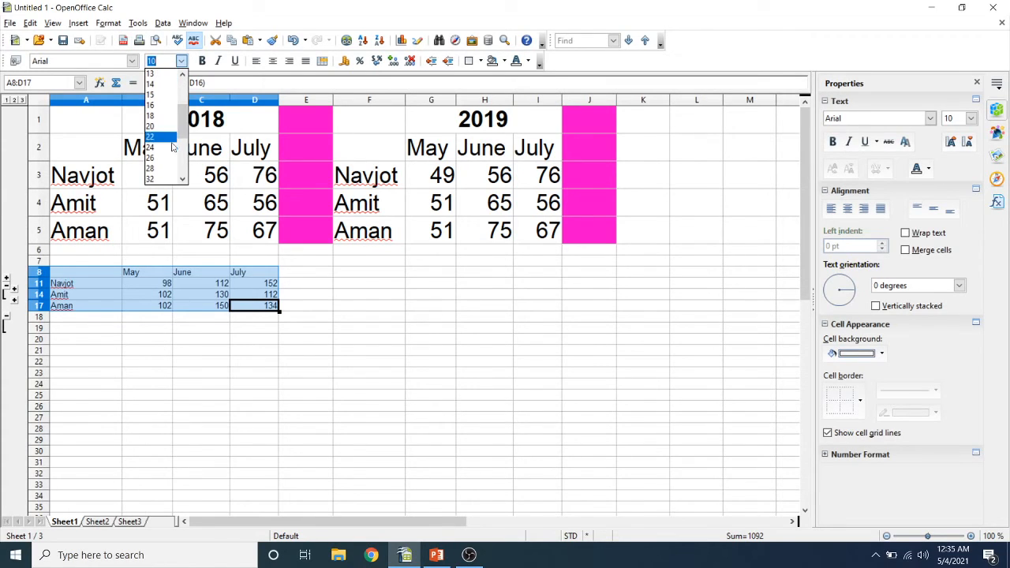
click(164, 160)
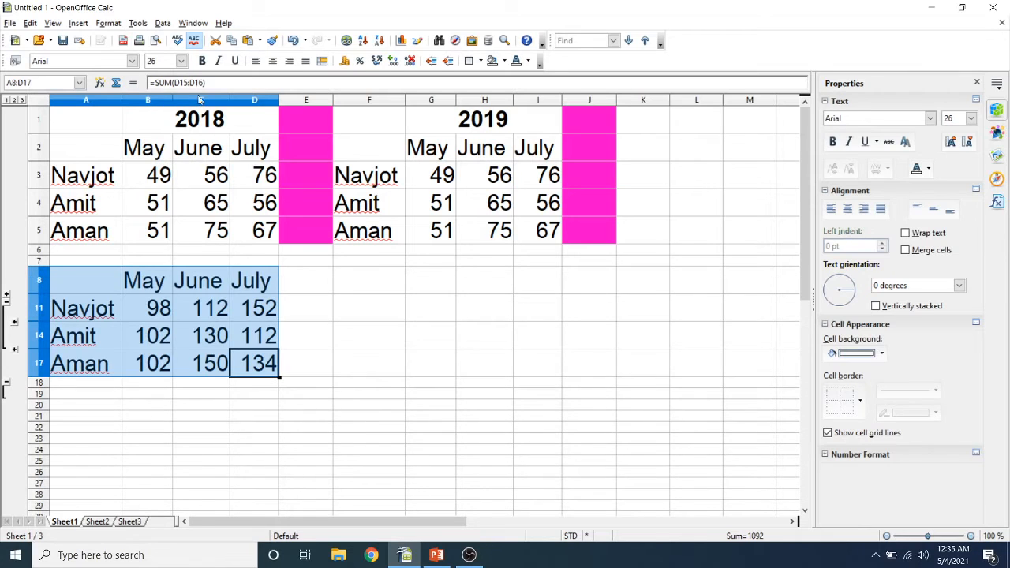
- Apply optimal column width to the selected consolidated table's columns, keeping the default 0.1" added
click(105, 22)
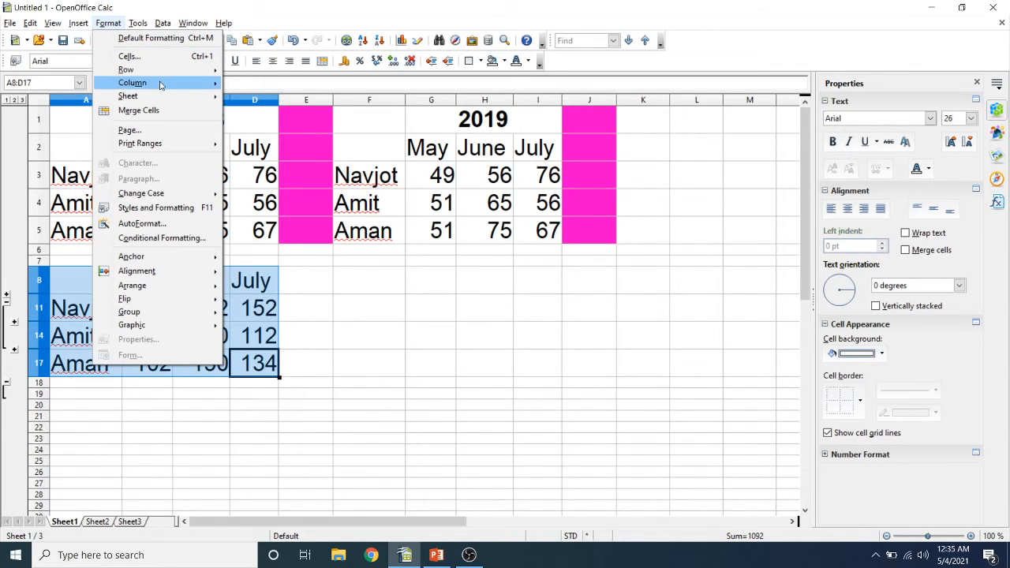
mouse_move(169, 85)
click(271, 96)
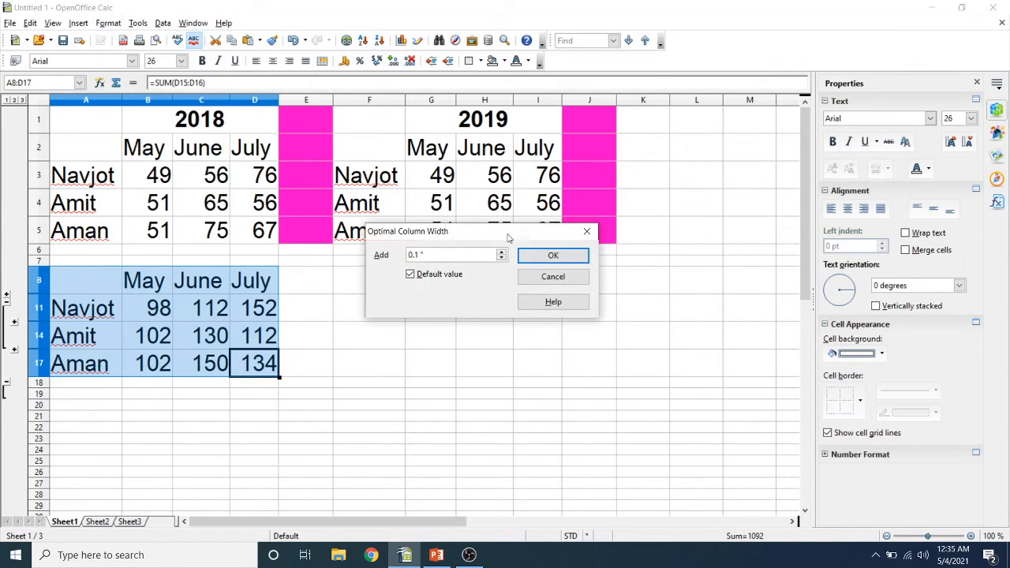
click(533, 254)
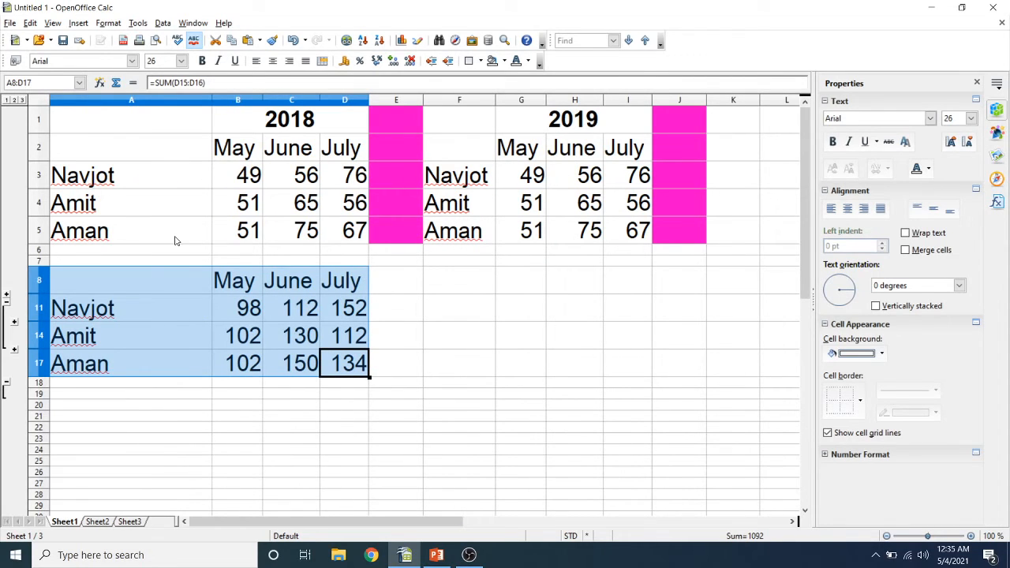
- Change Navjot's 2018 May mark in cell B3 to 51, then inspect Navjot's consolidated total formulas
click(259, 184)
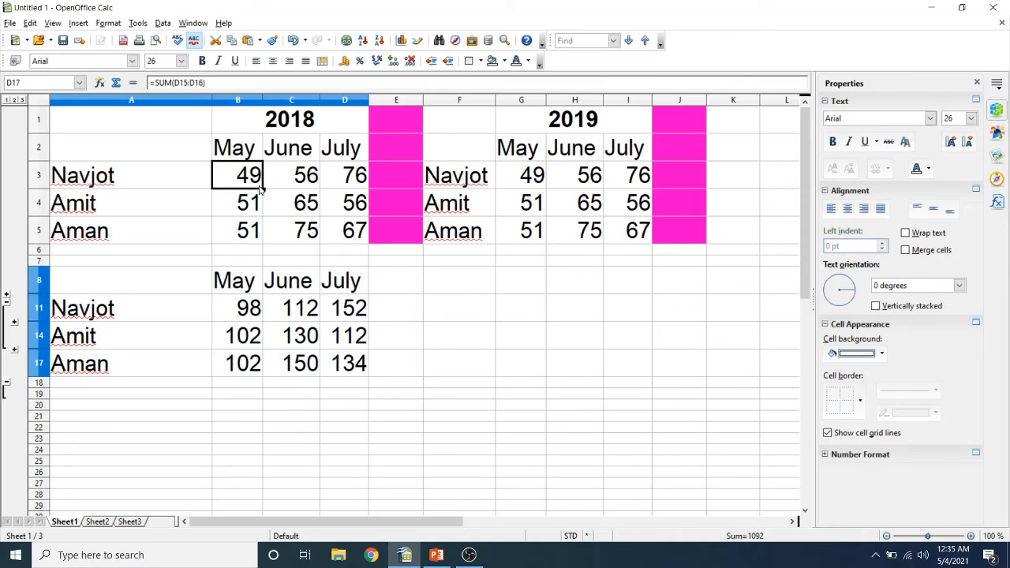
double_click(261, 184)
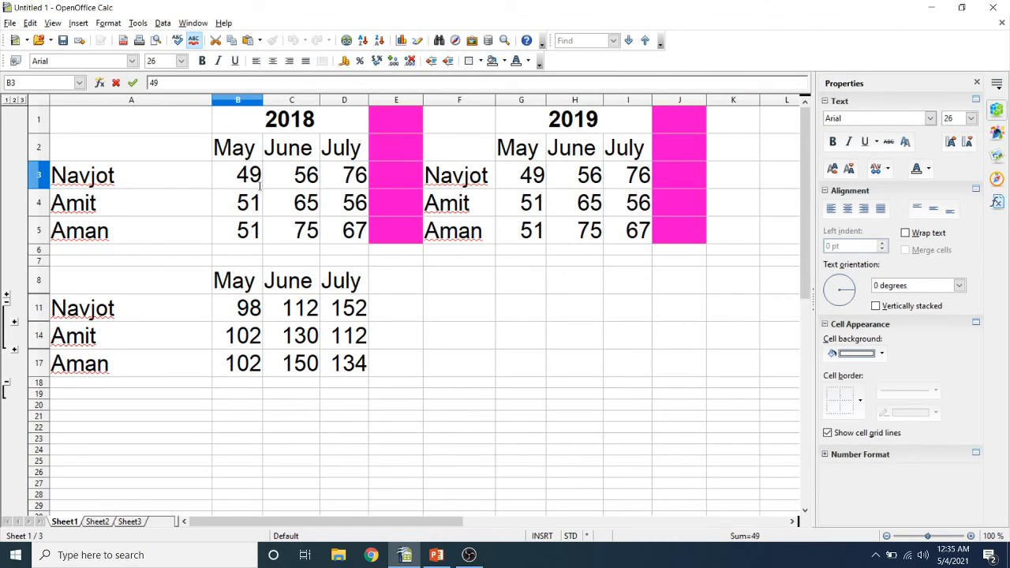
key(BackSpace)
key(BackSpace)
text(51)
key(Return)
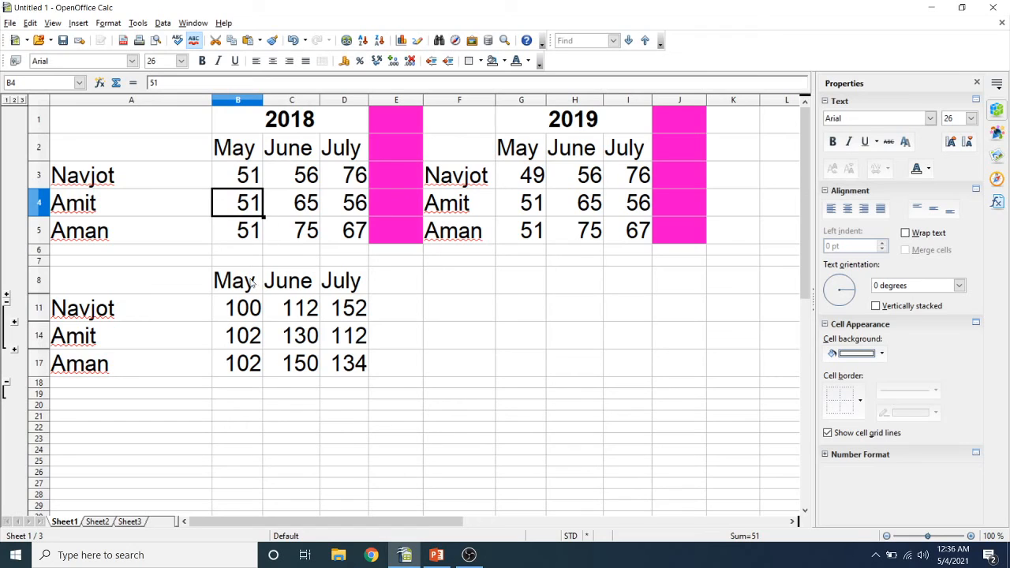
click(249, 313)
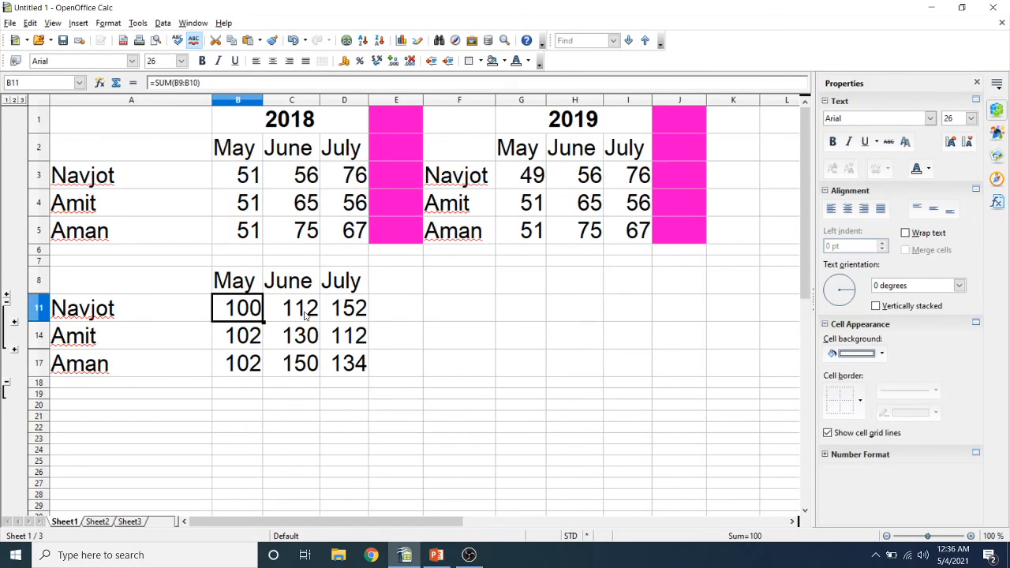
click(344, 318)
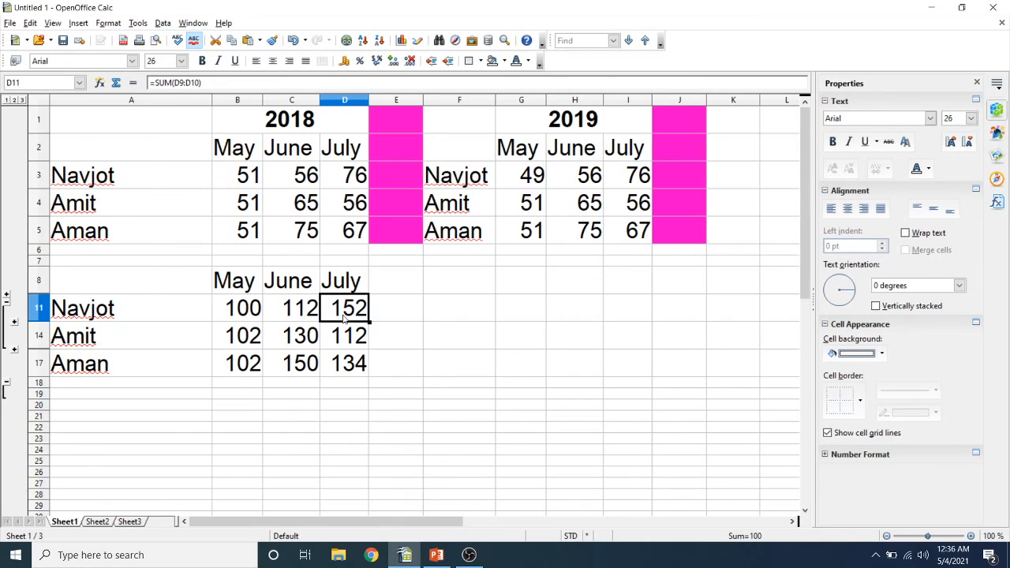